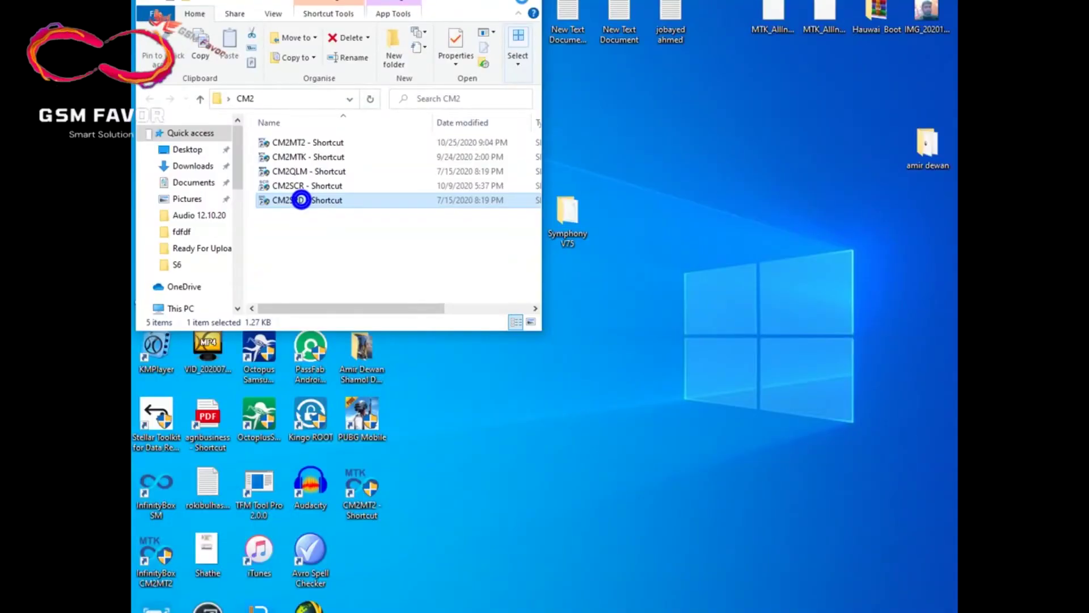
Step: Launch the Chinese Miracle II SPD module from the CM2 folder and set its CPU to SP [SC773x] eMMC [Android 6.x]
double_click(301, 200)
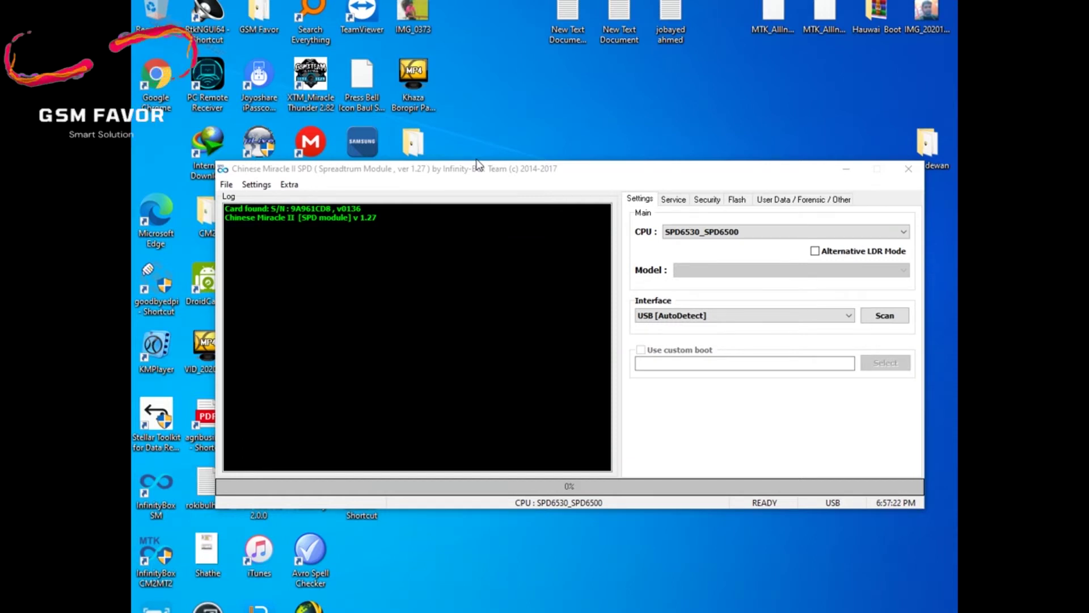
left_click(737, 231)
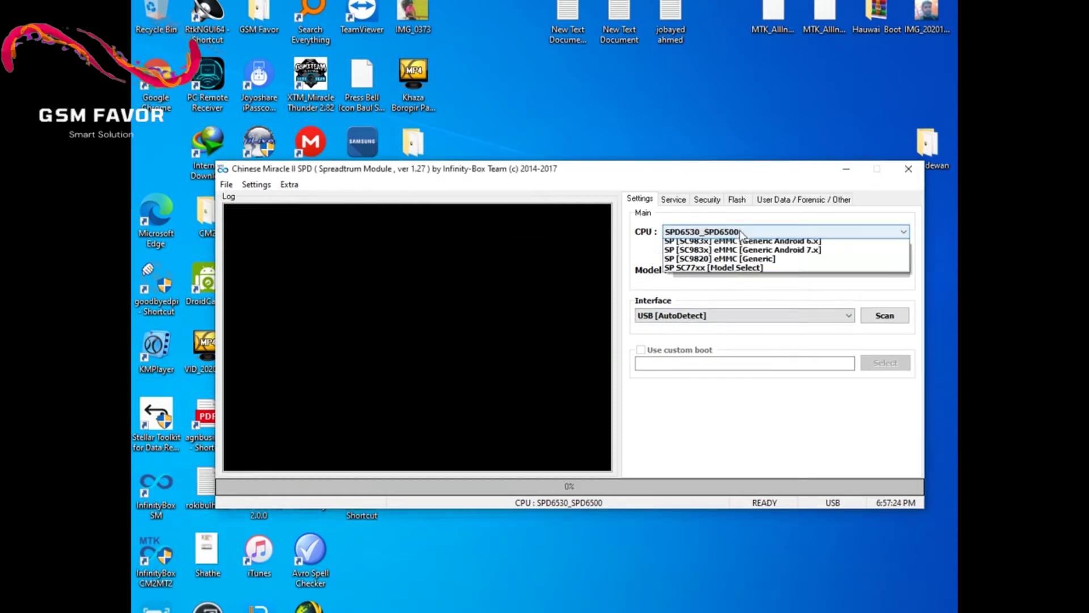
left_click(805, 334)
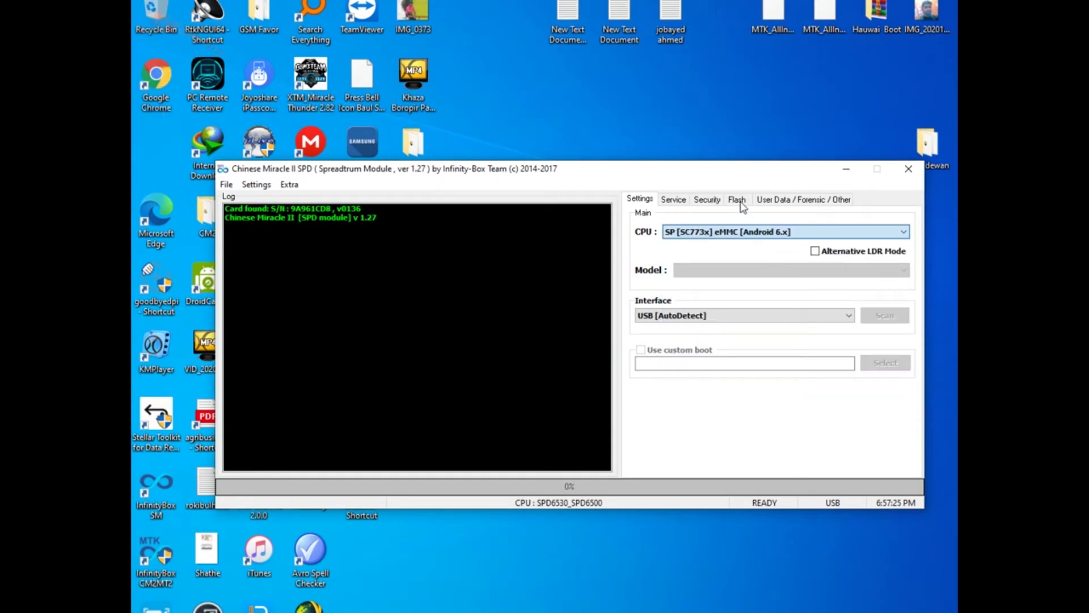
Step: Enable Alternative LDR Mode for the selected CPU in the main settings
left_click(737, 200)
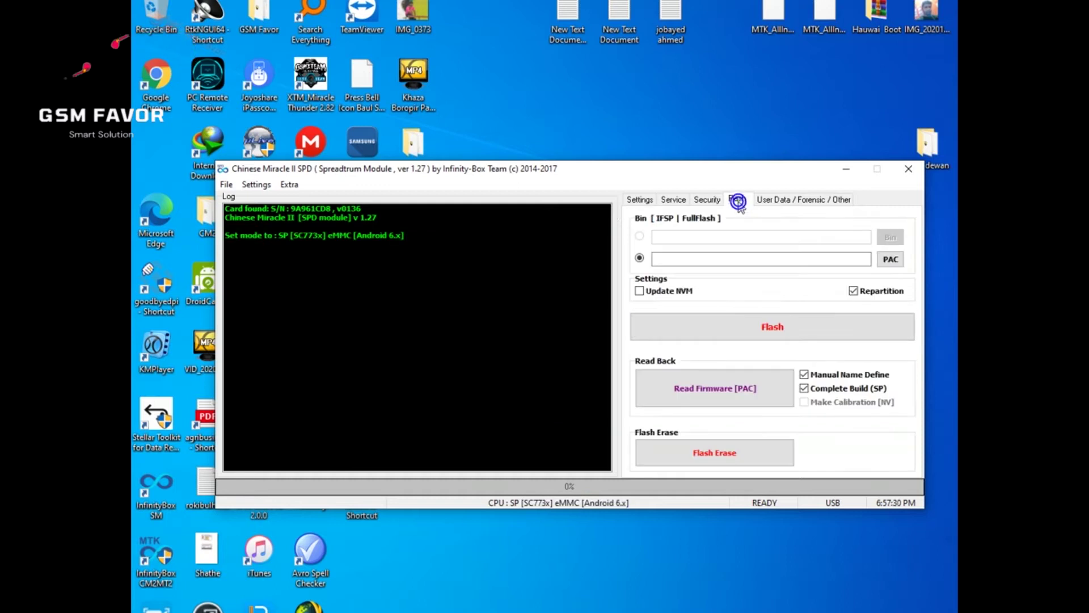
left_click(639, 199)
left_click(814, 251)
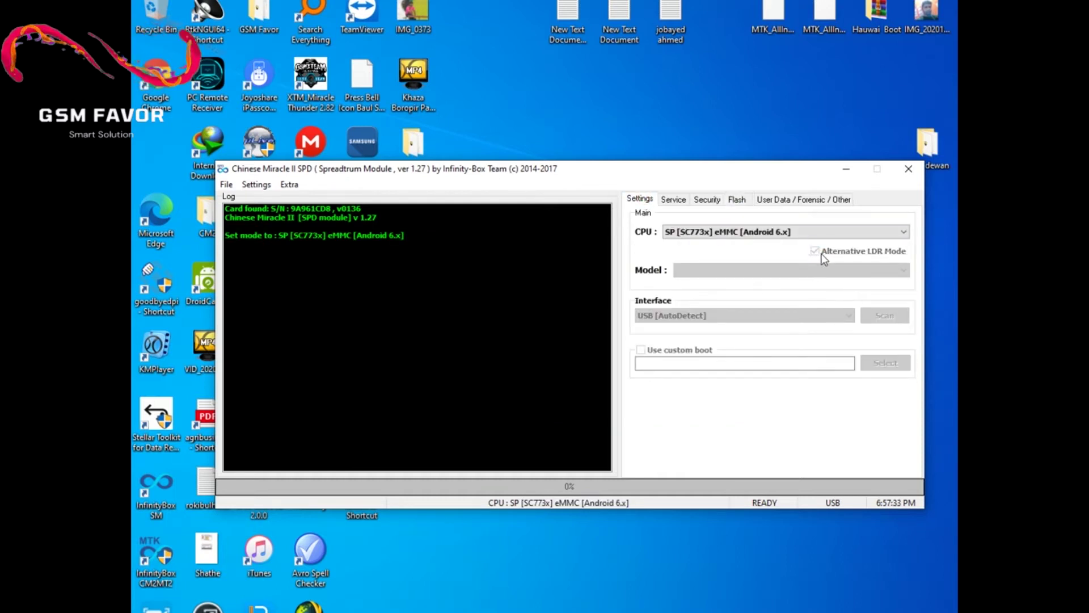
Step: Load the firmware file V75_V75_6.0_MRA58K_release-keys_V75.pac from the Symphony V75 folder on the desktop as the flash file
left_click(737, 201)
left_click(890, 258)
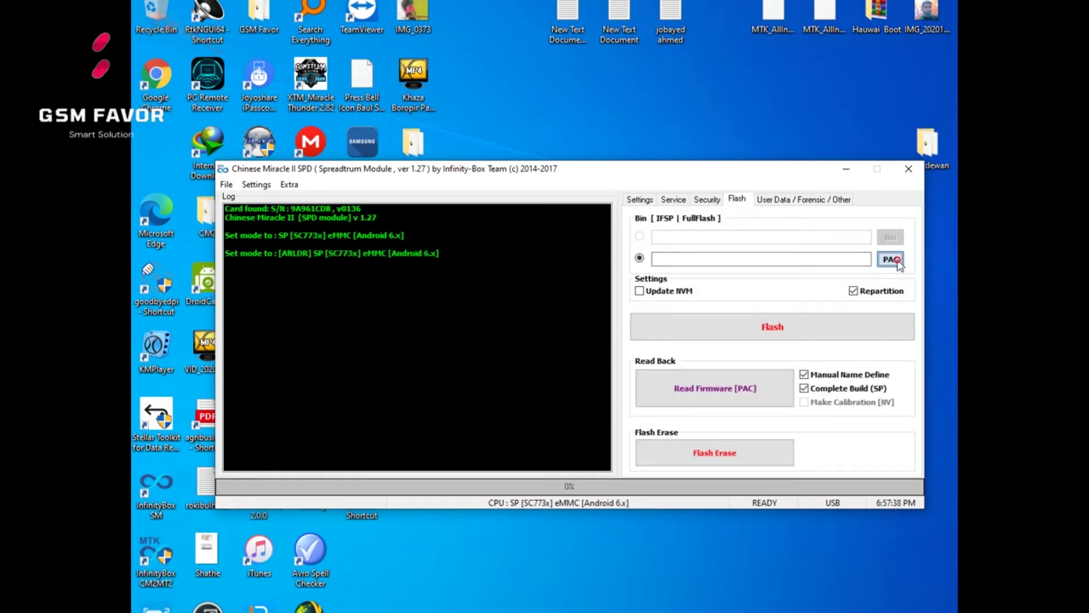
left_click(443, 368)
scroll(568, 431, "down", 5)
double_click(564, 464)
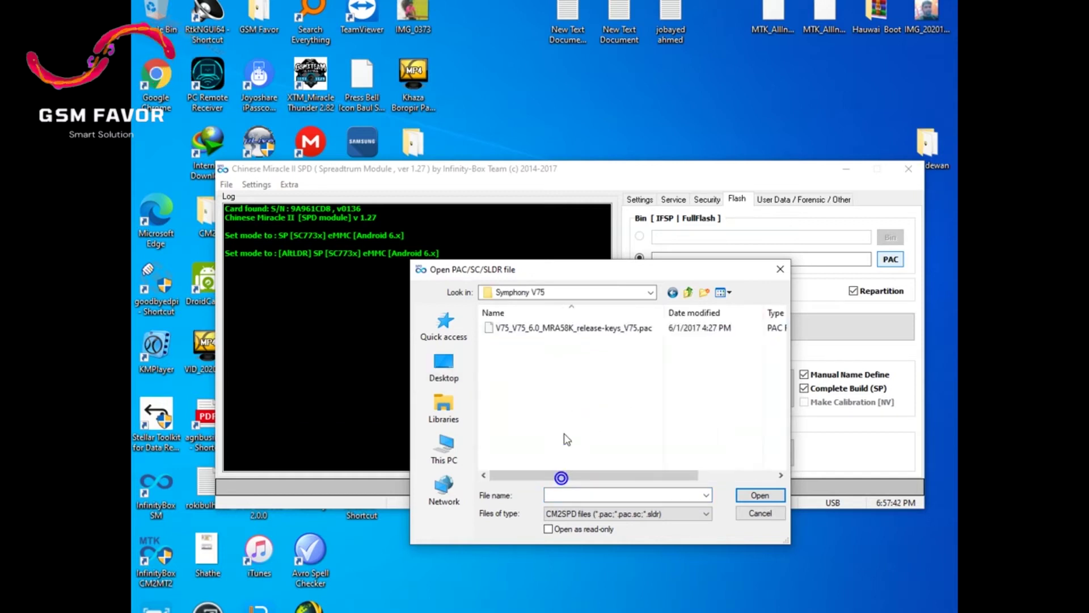
double_click(558, 331)
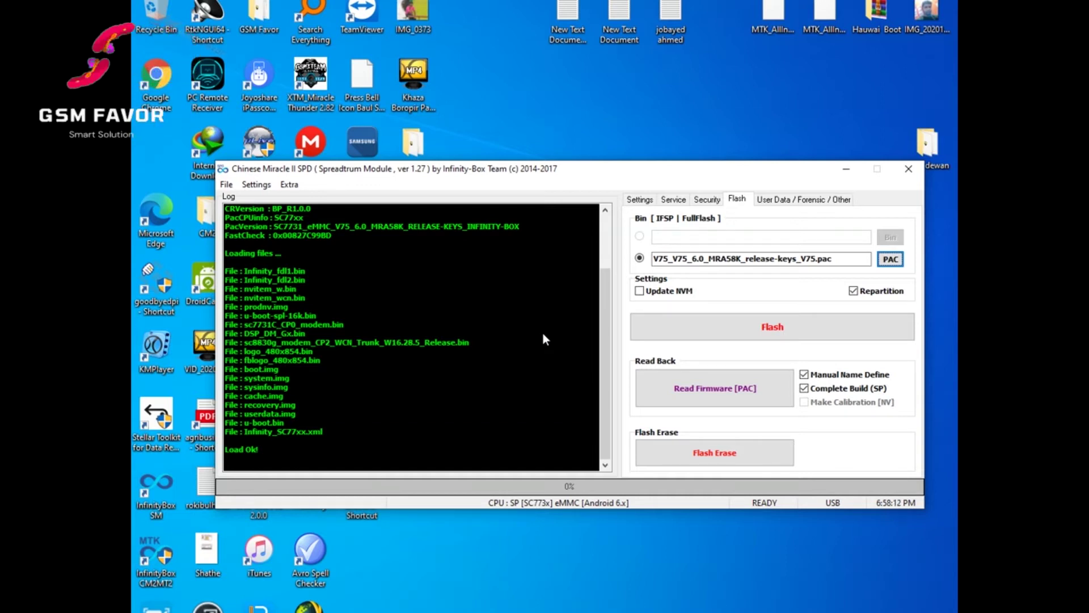
Step: Enable Update NVM and reload V75_V75_6.0_MRA58K_release-keys_V75.pac as the flash file
key("Return")
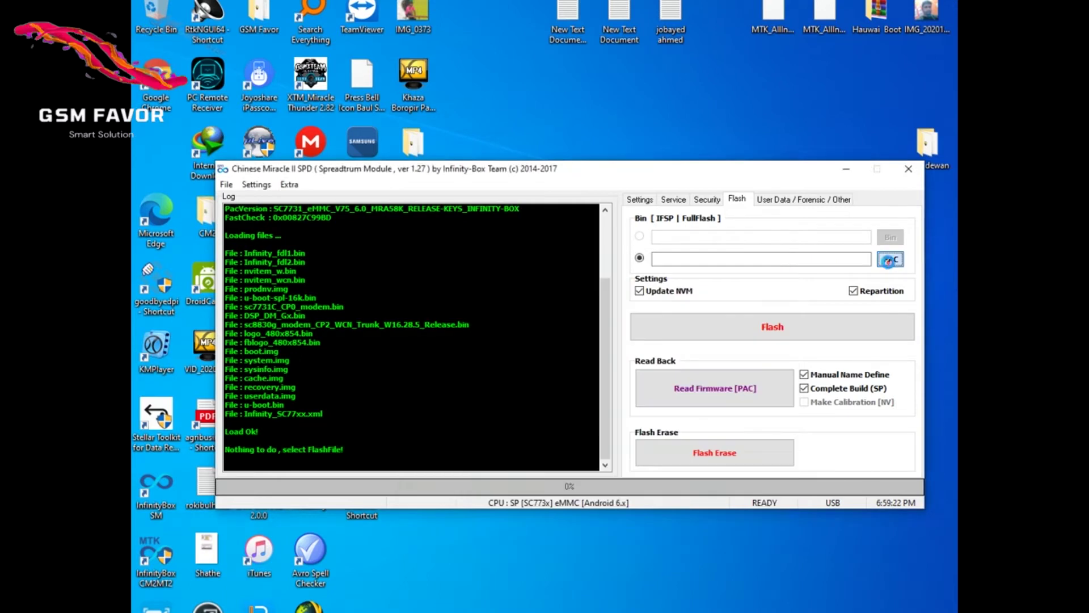
double_click(568, 328)
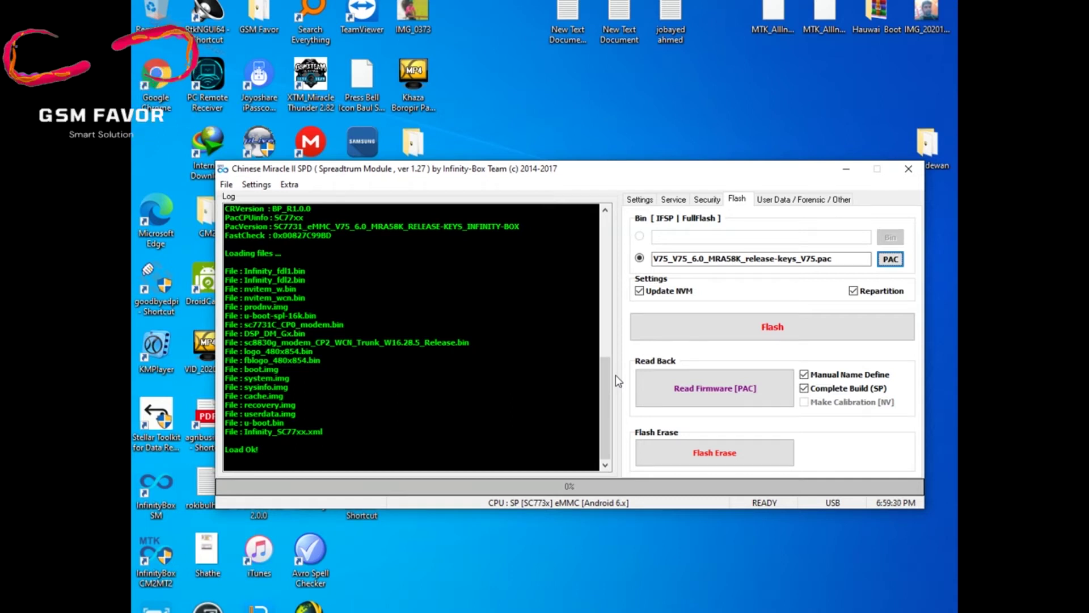
Step: Start flashing the loaded firmware to the phone, restarting the flash once, and agree to rewriting the security and calibration settings
left_click(757, 322)
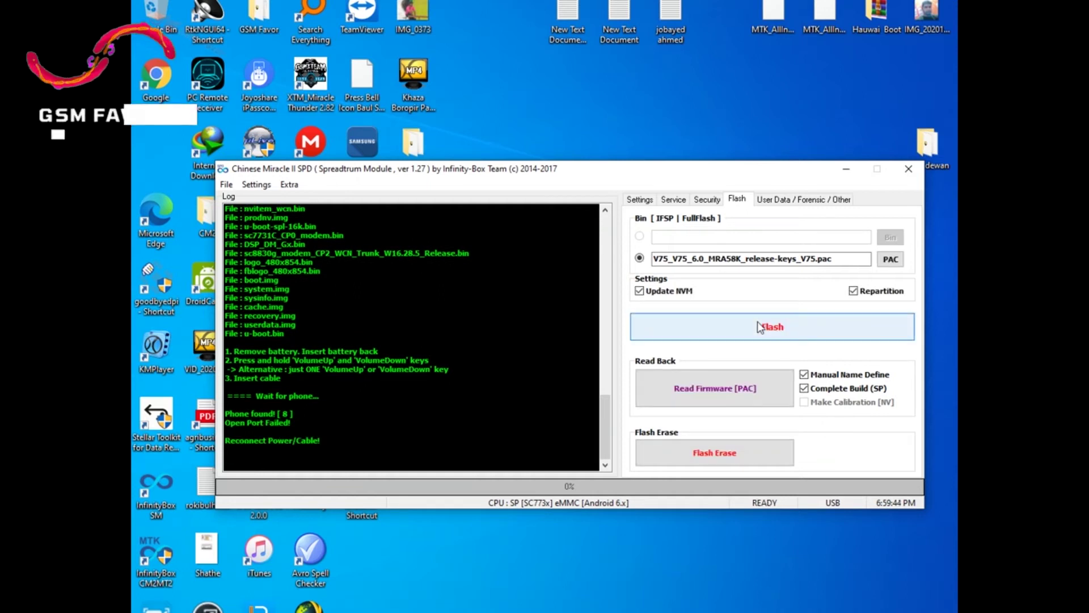
left_click(757, 322)
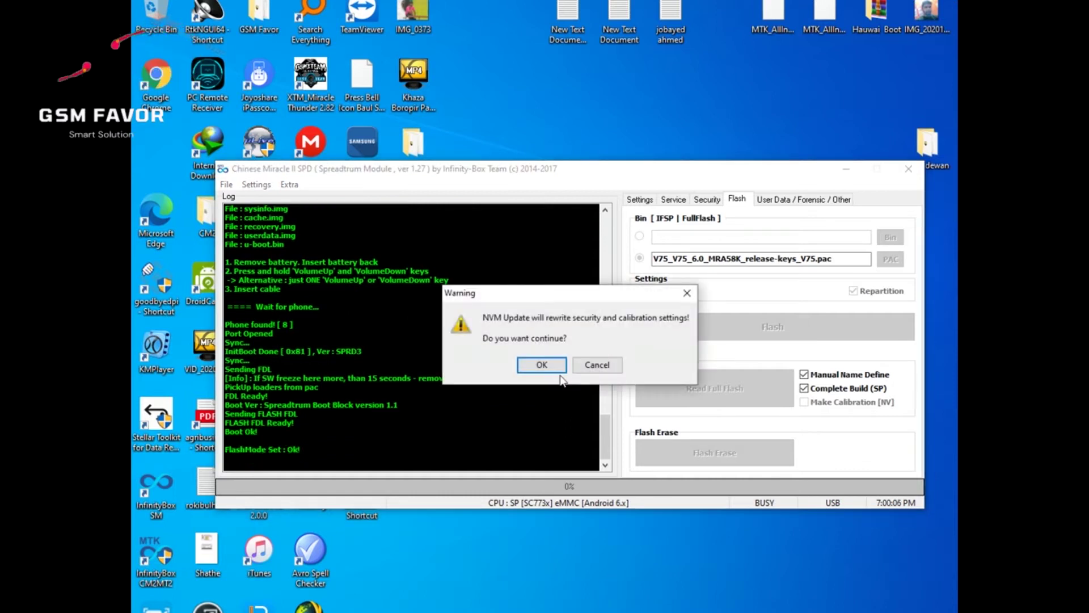
left_click(541, 366)
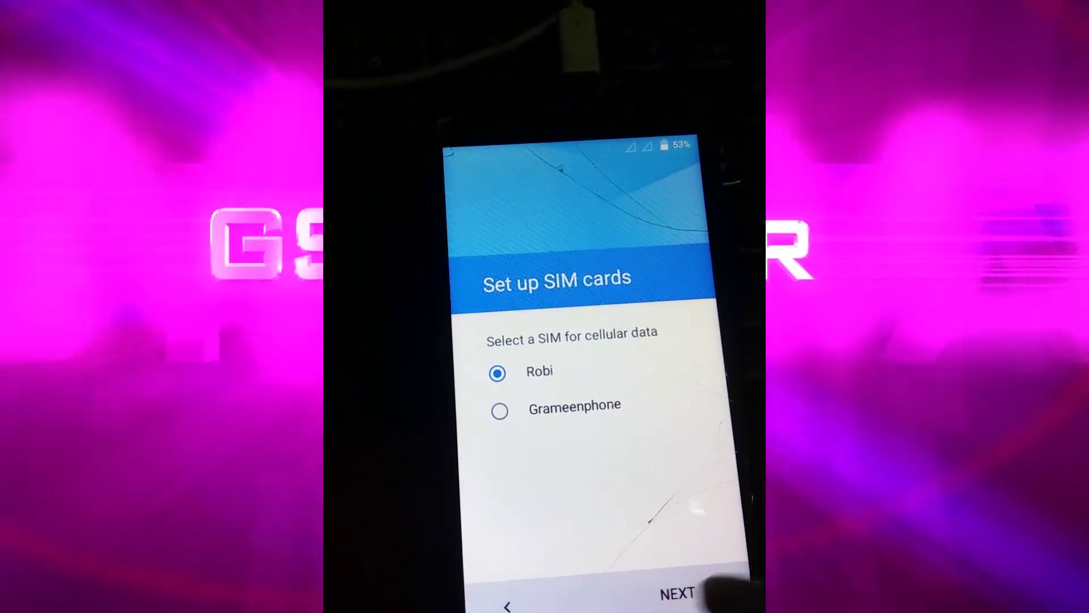
left_click(686, 592)
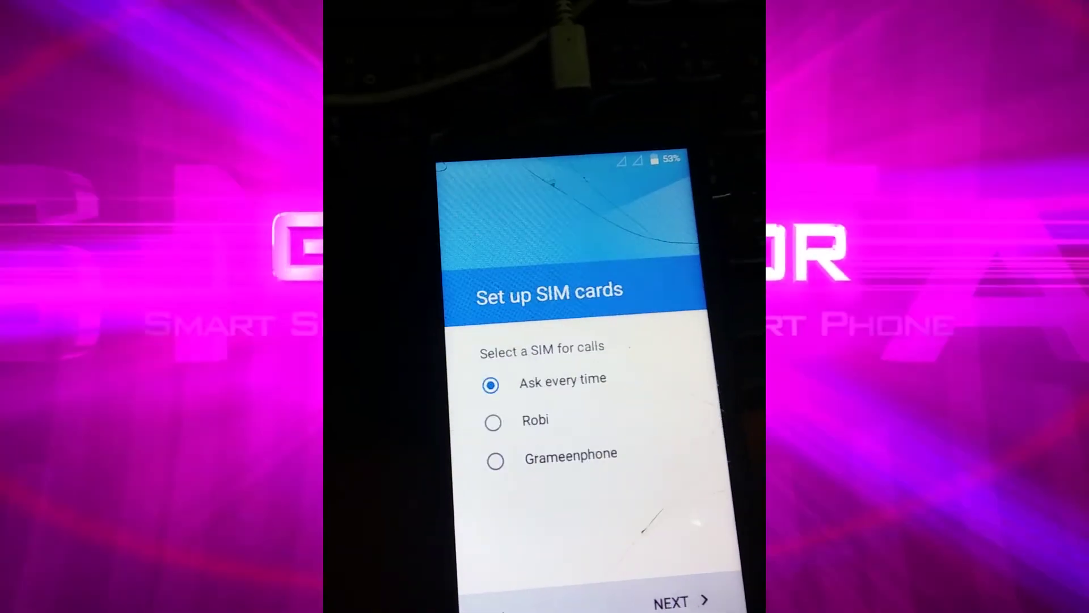
left_click(686, 591)
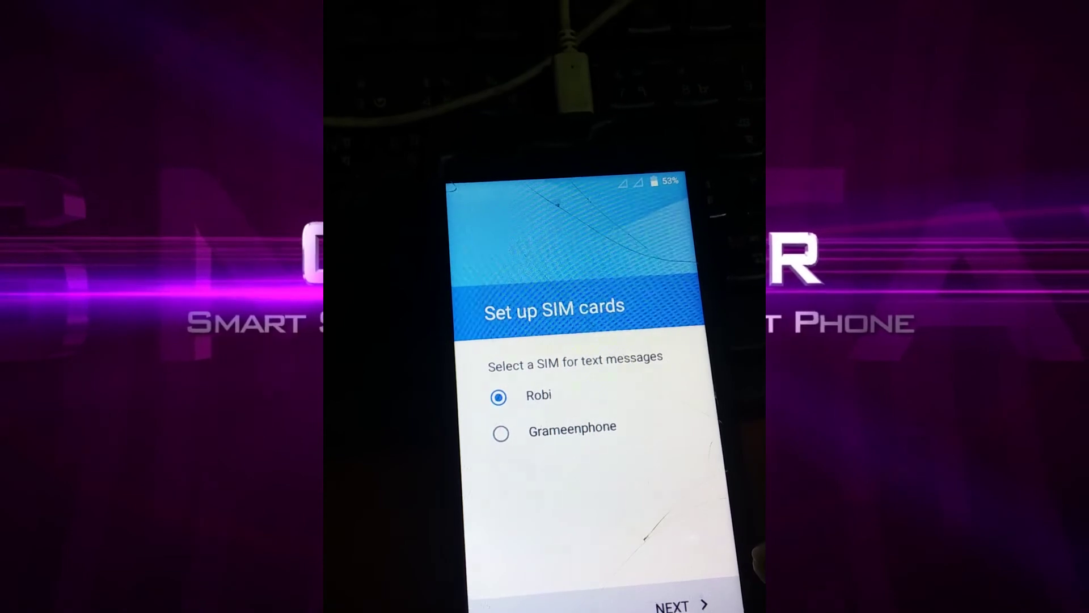
left_click(672, 604)
left_click(689, 607)
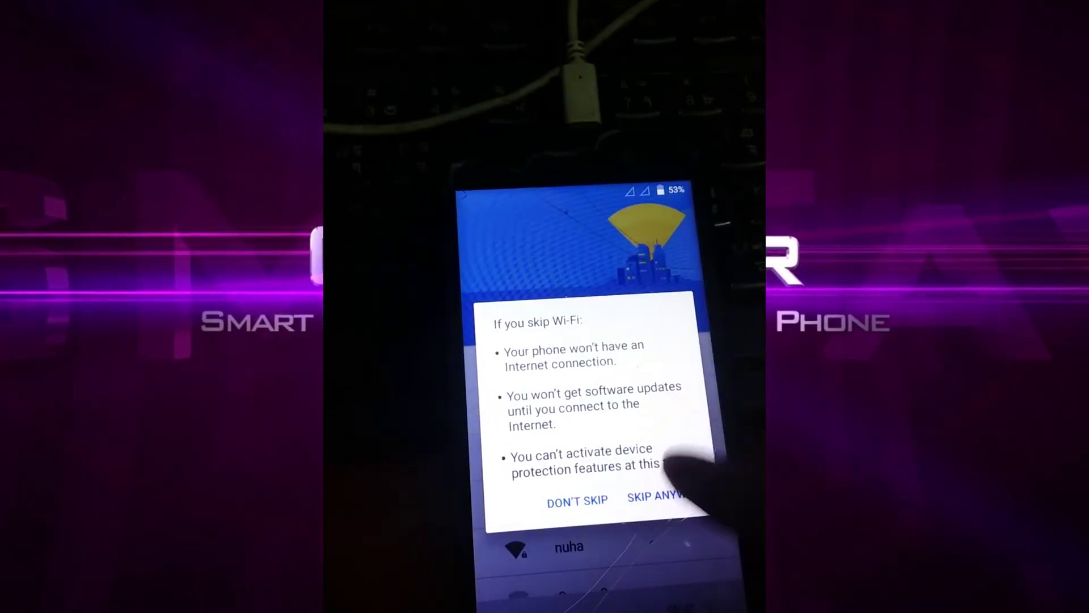
left_click(666, 486)
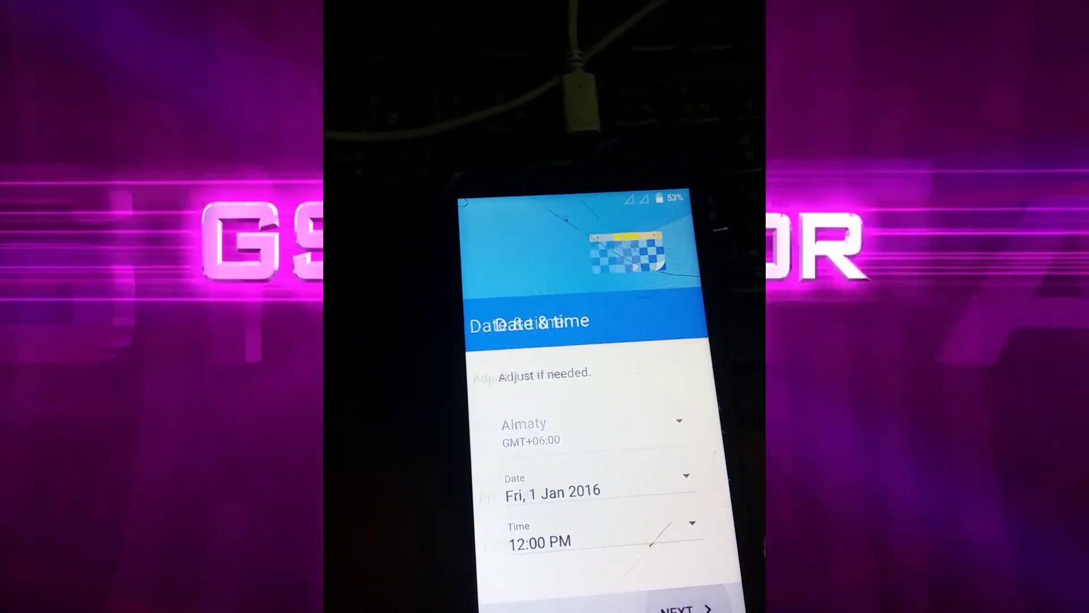
left_click(681, 606)
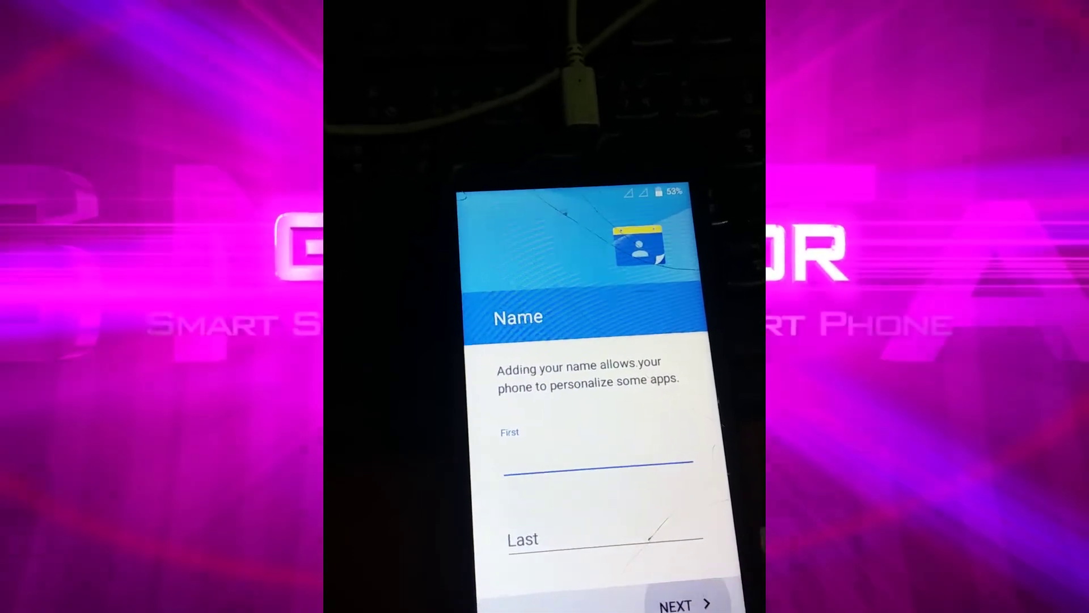
left_click(678, 604)
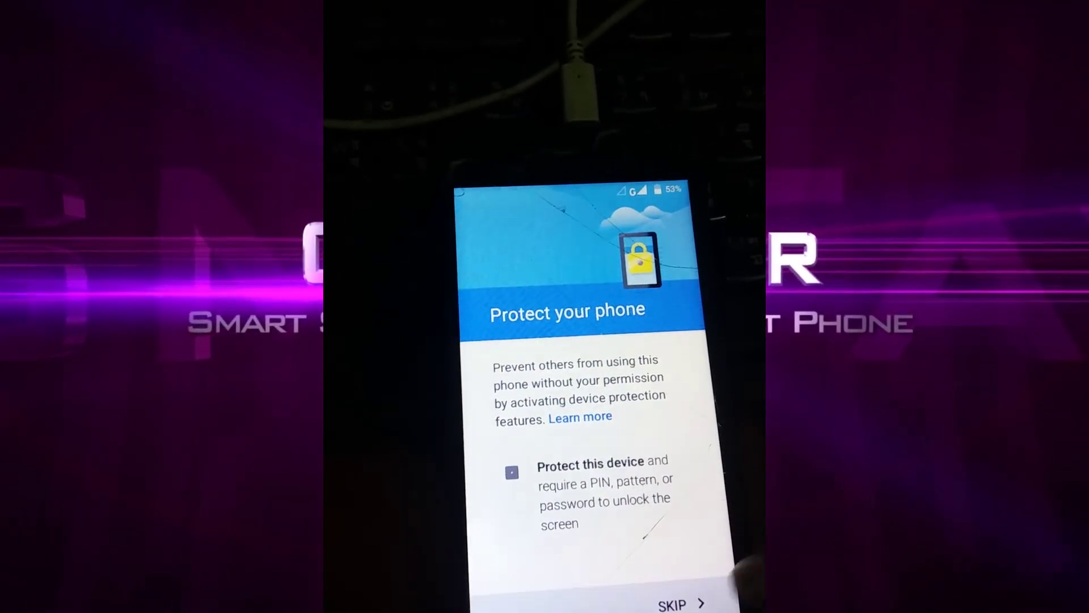
left_click(680, 601)
left_click(669, 429)
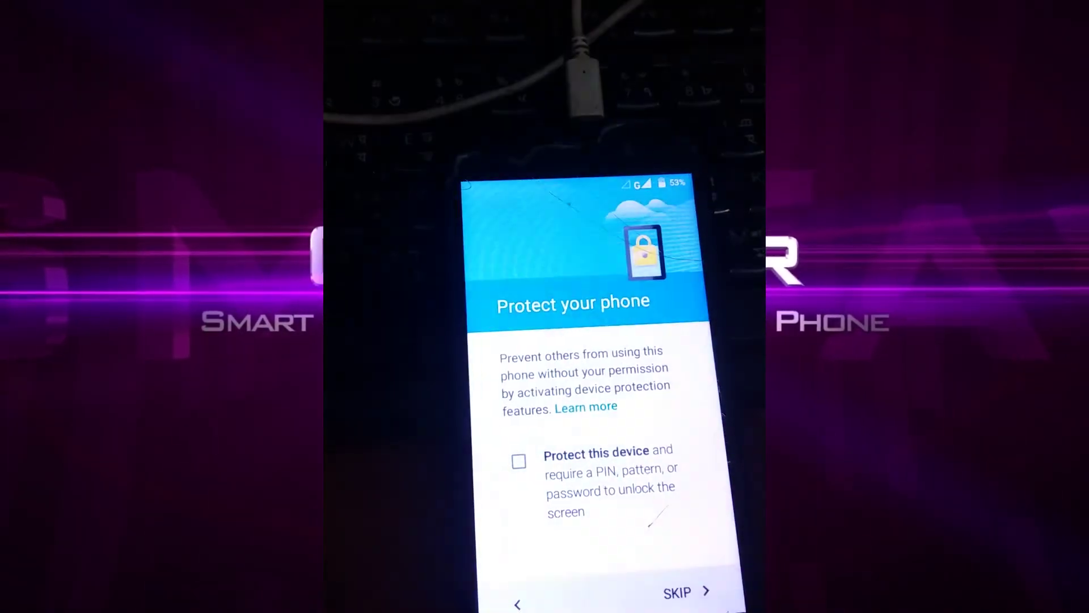
scroll(624, 454, "down", 5)
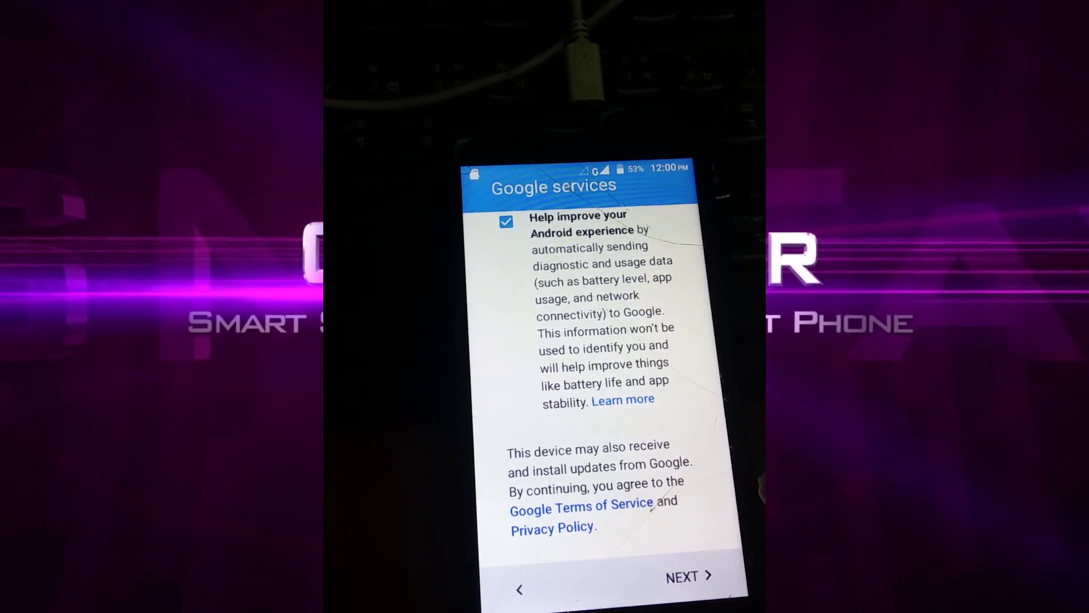
left_click(687, 577)
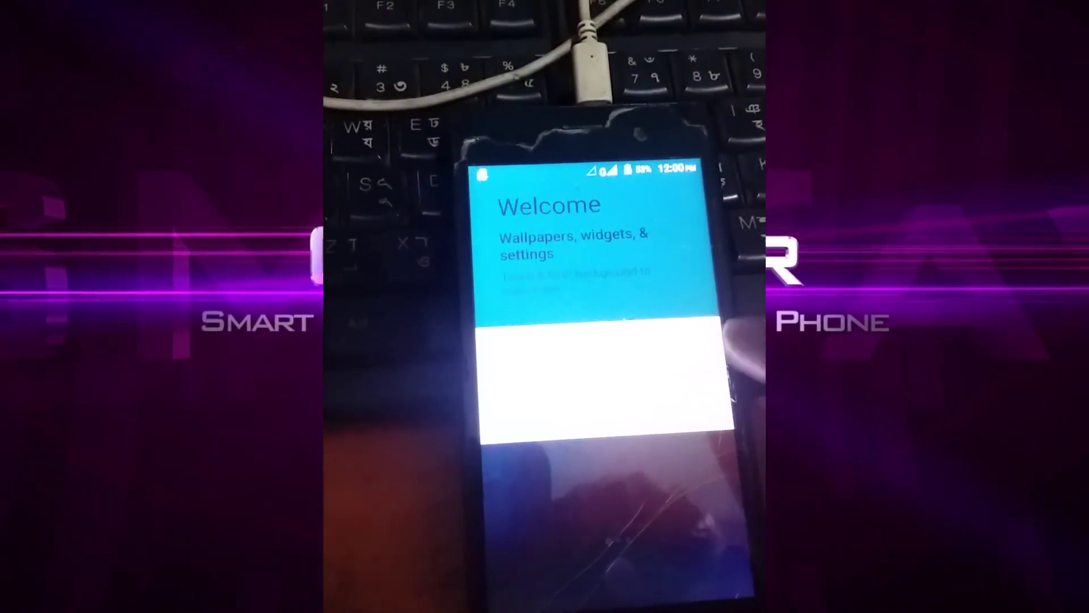
left_click(686, 326)
left_click(522, 587)
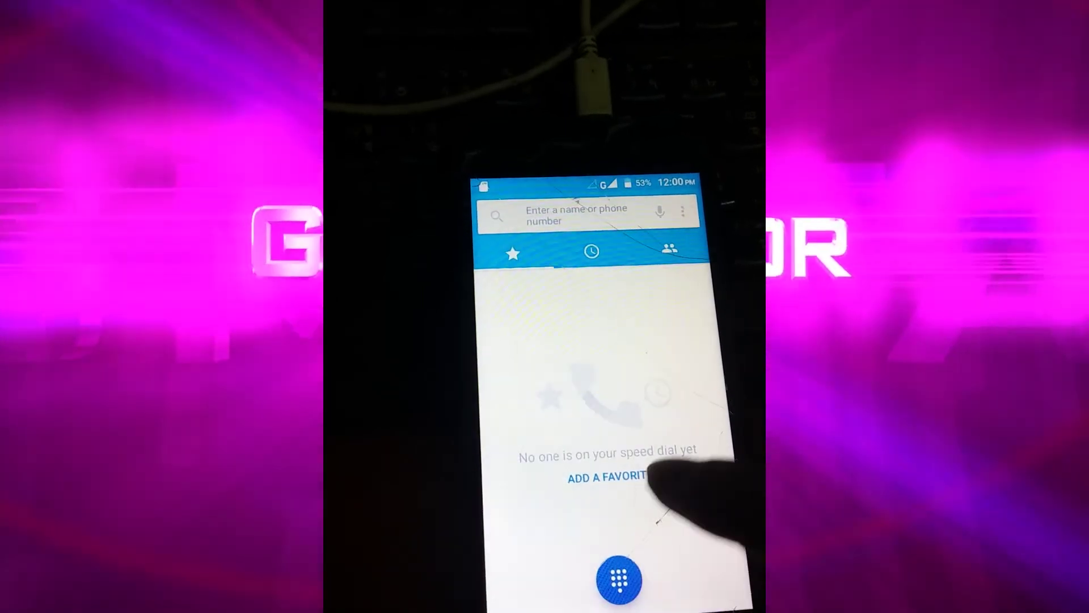
left_click(618, 583)
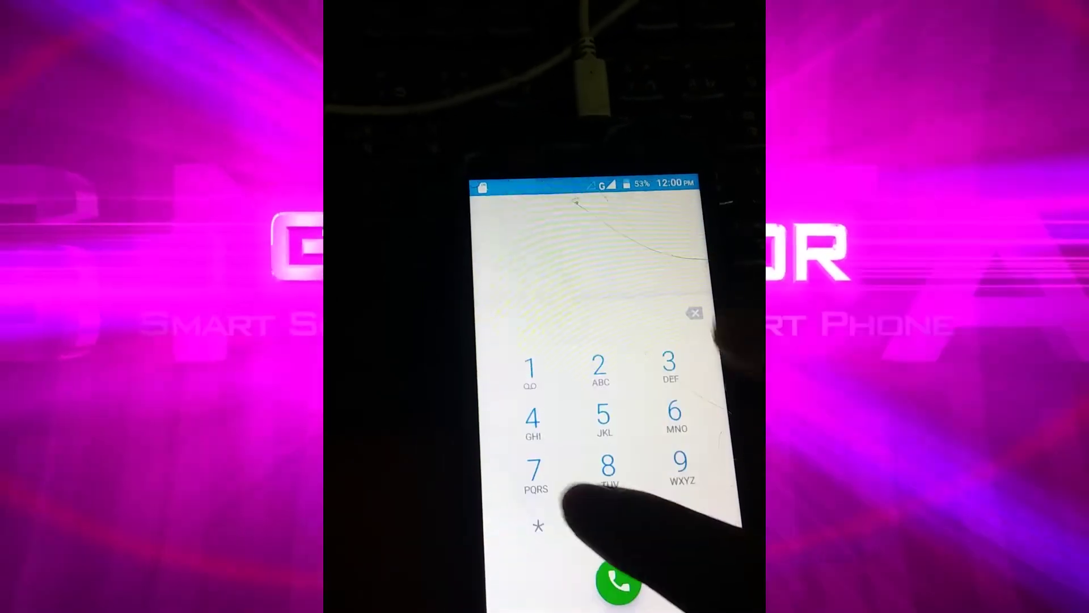
left_click(536, 532)
left_click(684, 527)
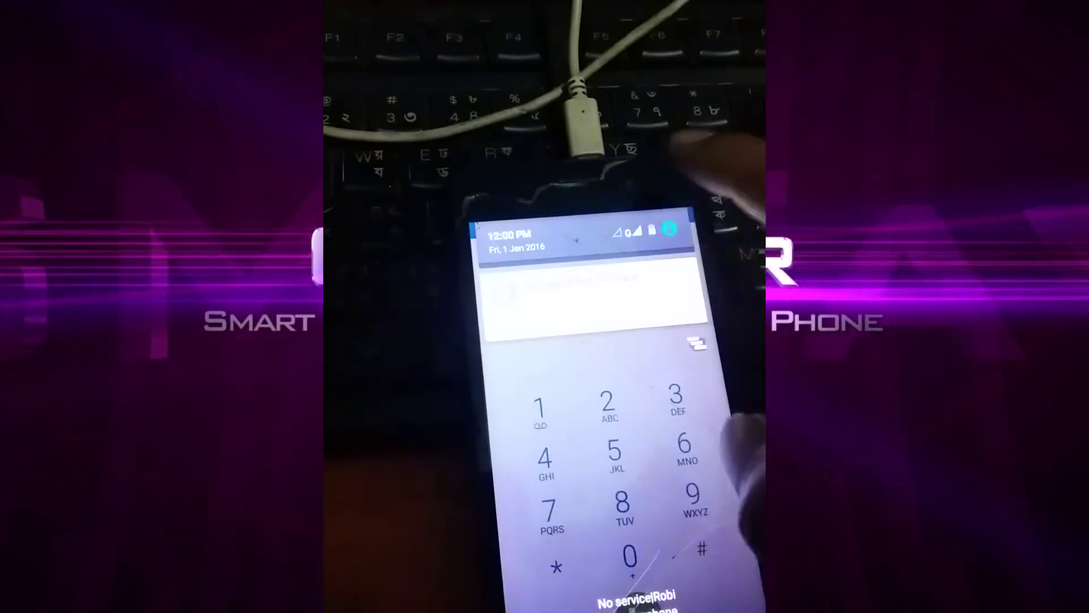
left_click_drag(652, 227, 653, 409)
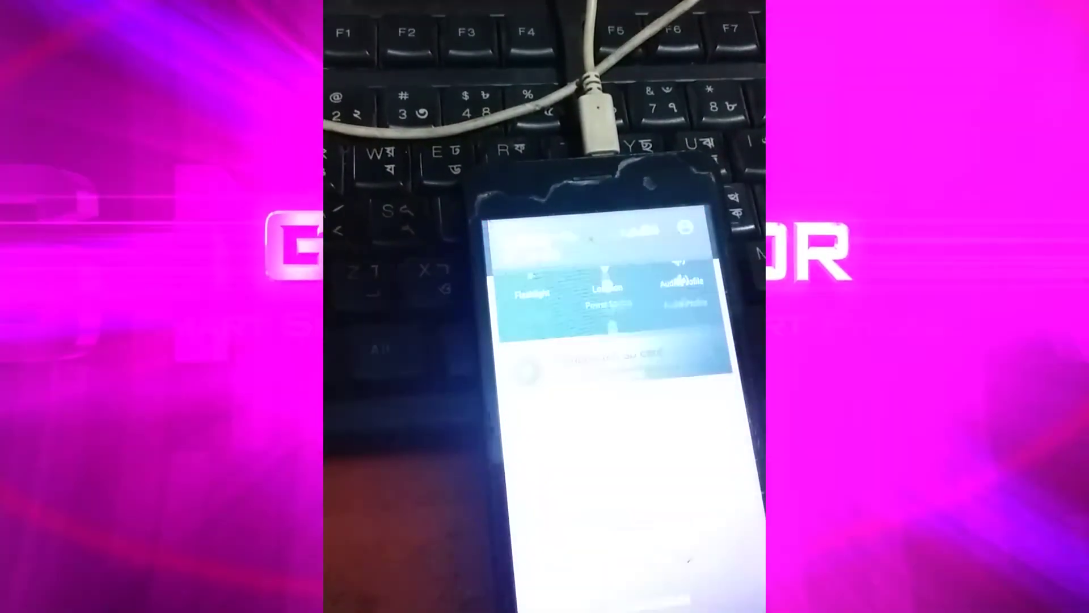
left_click(677, 233)
scroll(618, 426, "down", 5)
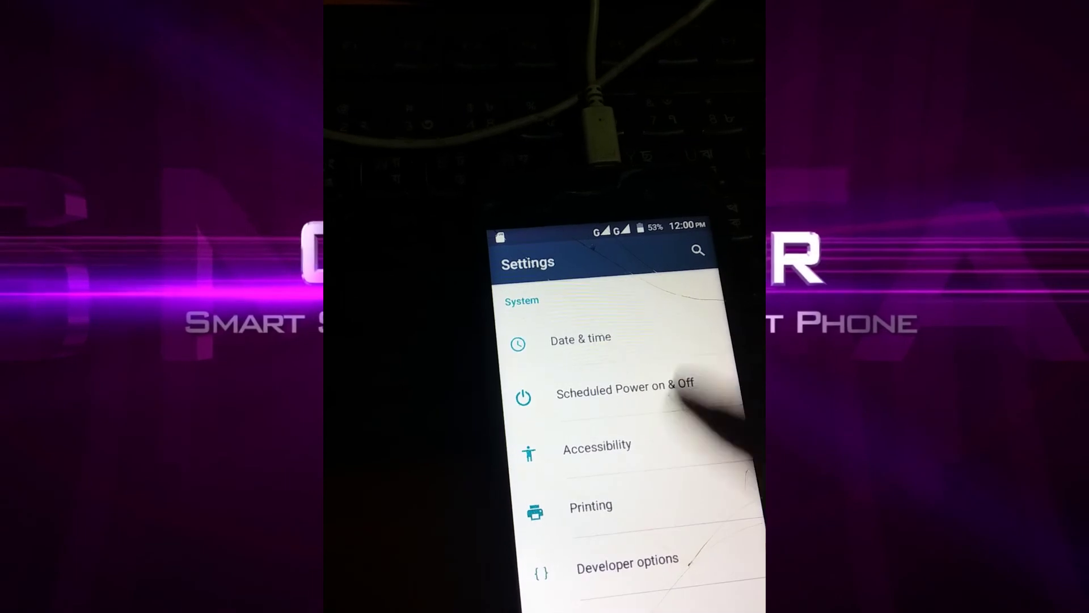
left_click(624, 607)
scroll(618, 425, "down", 5)
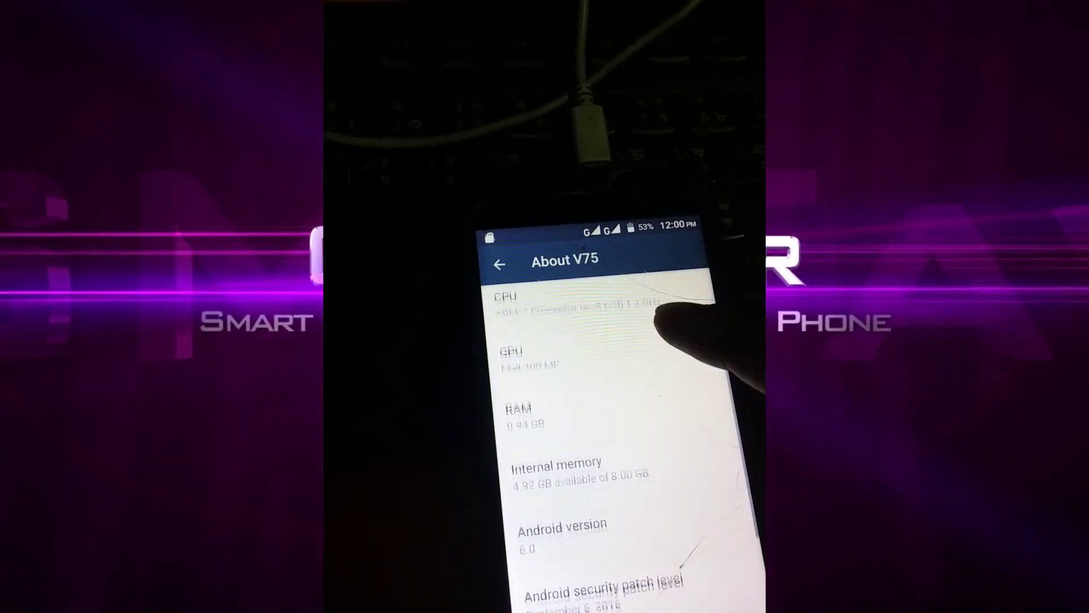
scroll(619, 425, "down", 5)
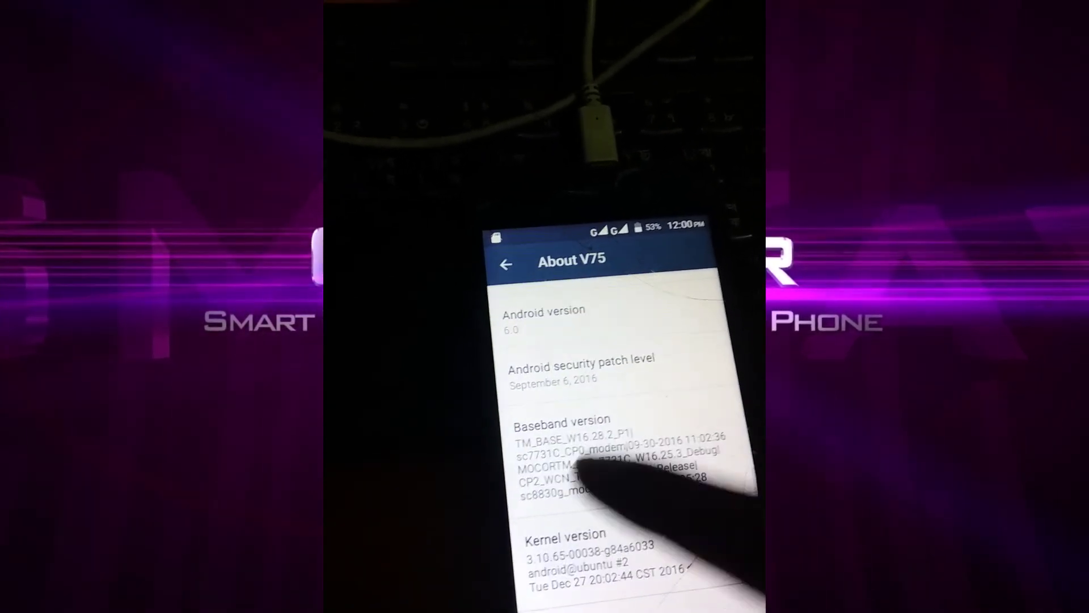